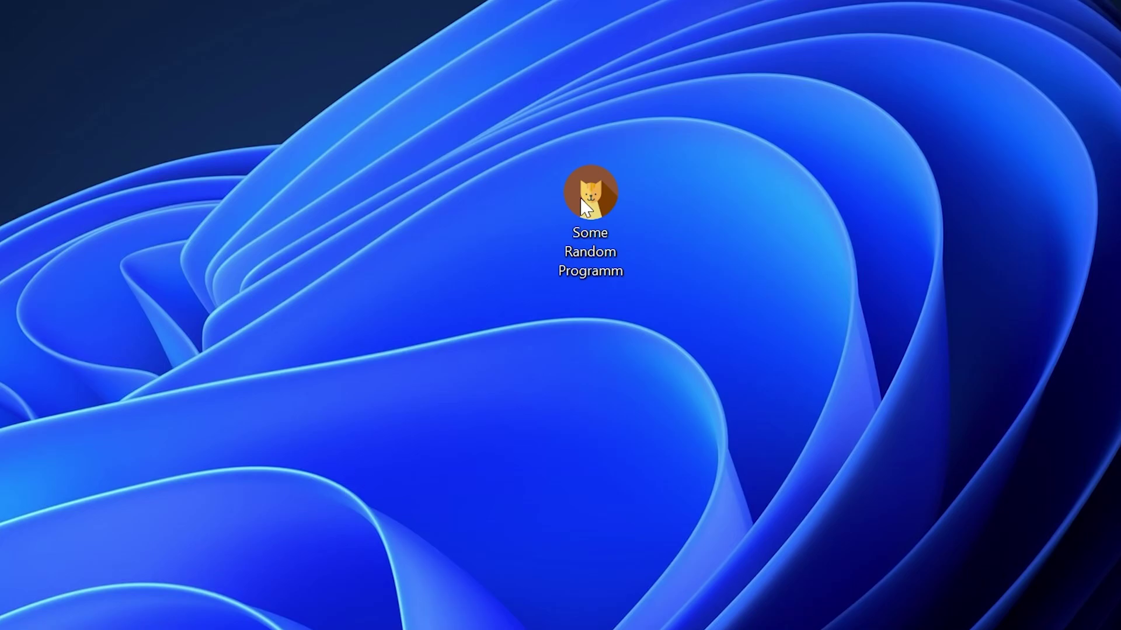
Step: Run Some Random Programm from its desktop icon to trigger the missing-DLL system error
double_click(603, 190)
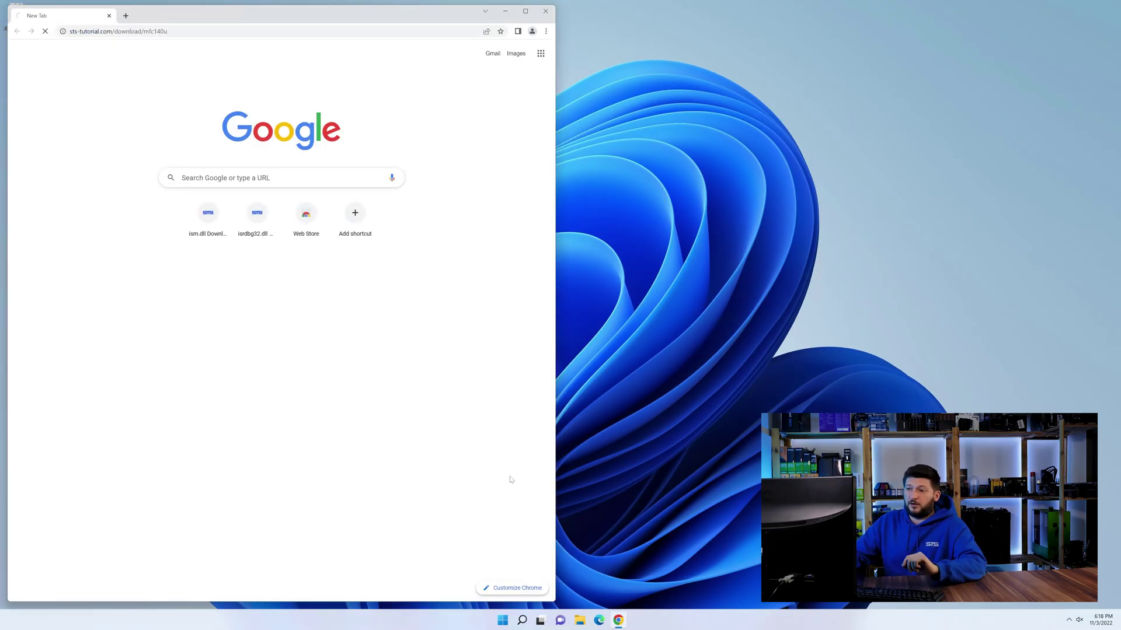
Step: Download mfc140u.dll (32-Bit).zip and mfc140u.dll (64-Bit).zip from the bottom of the page
scroll(252, 386, "down", 15)
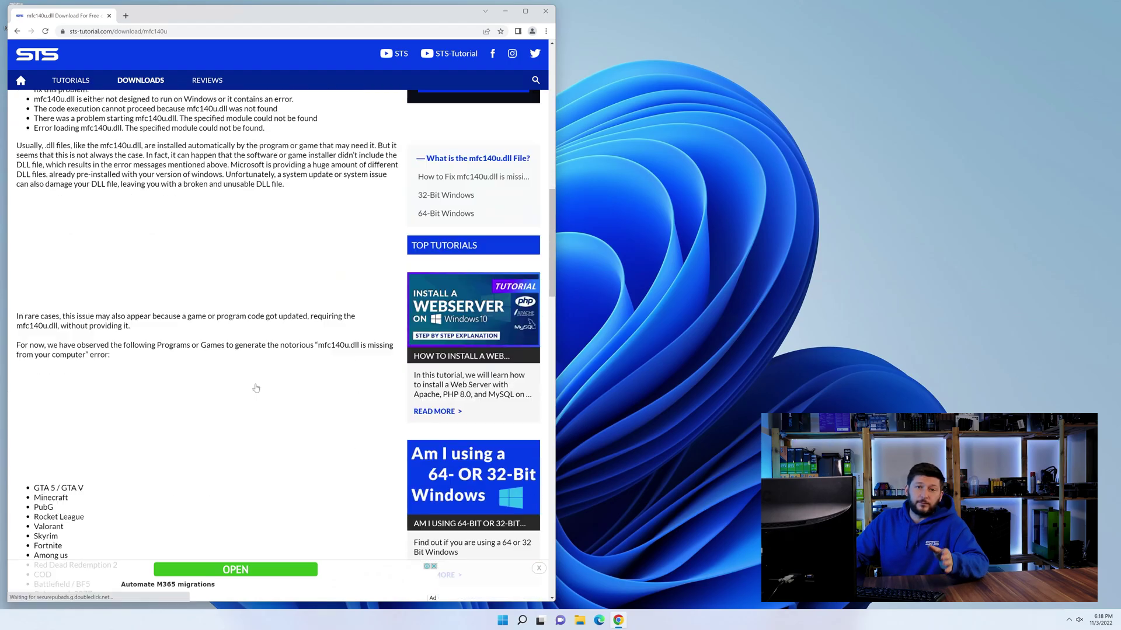
scroll(253, 386, "down", 15)
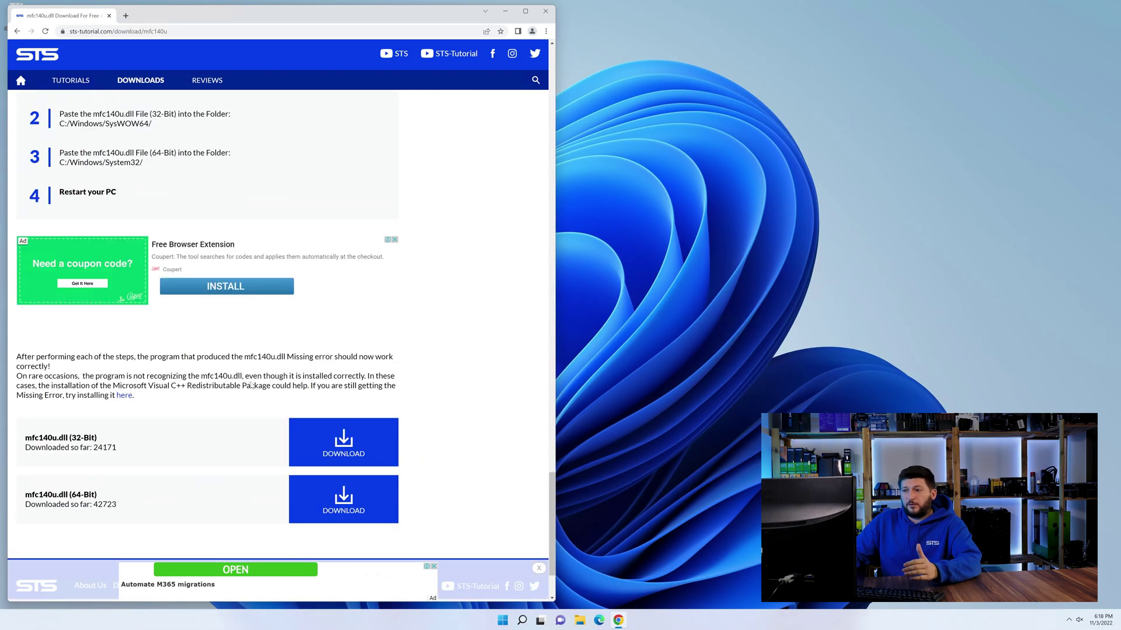
left_click(339, 497)
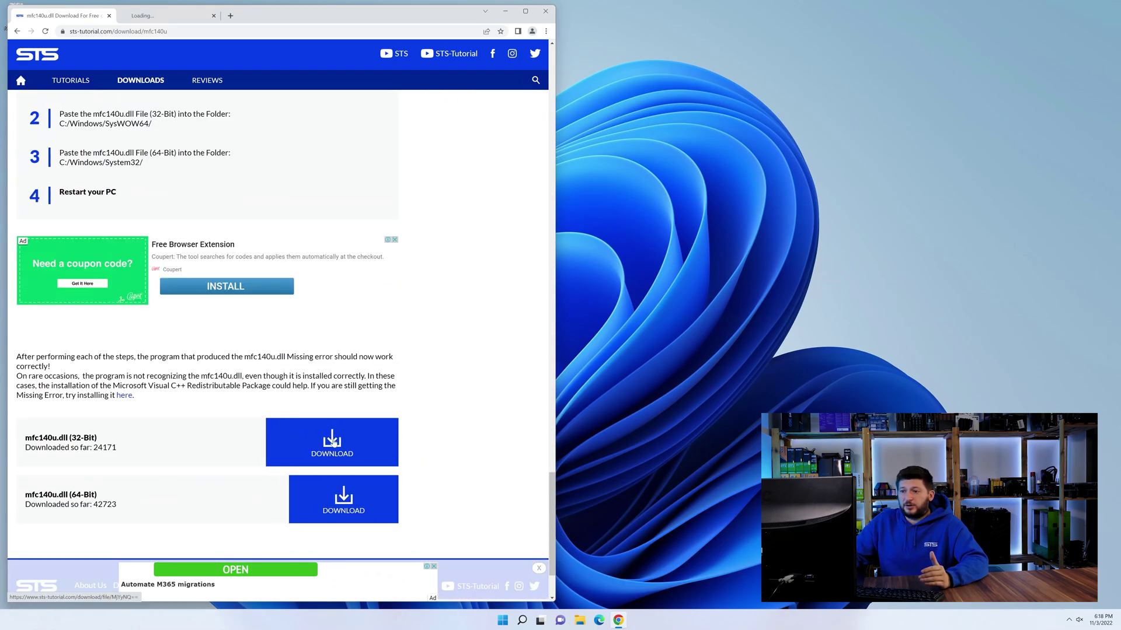
left_click(332, 499)
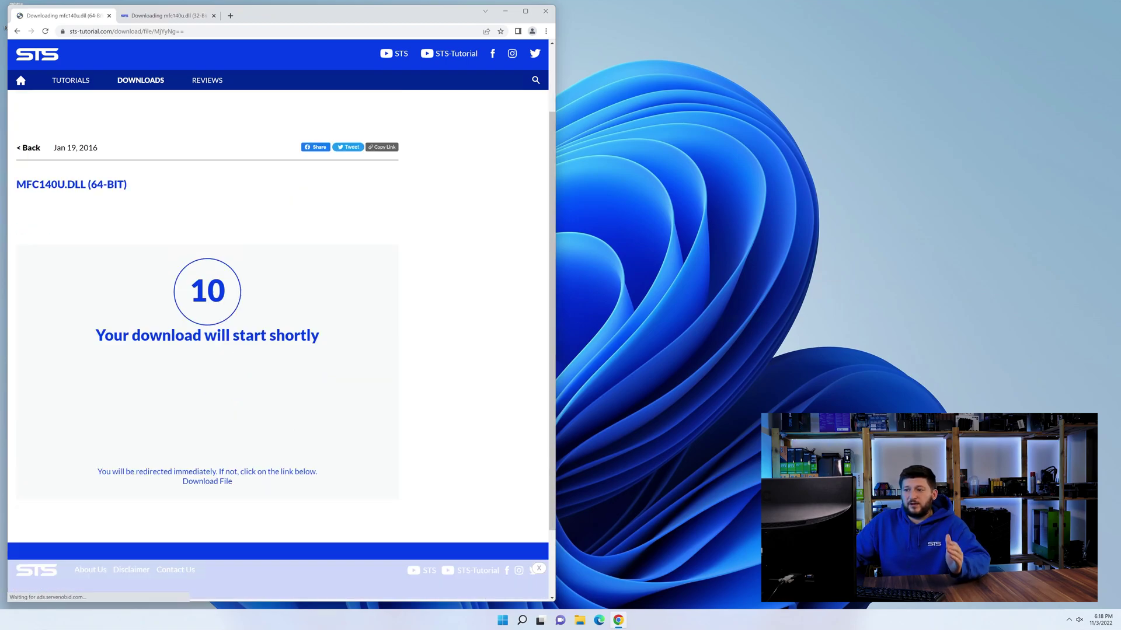
left_click(164, 16)
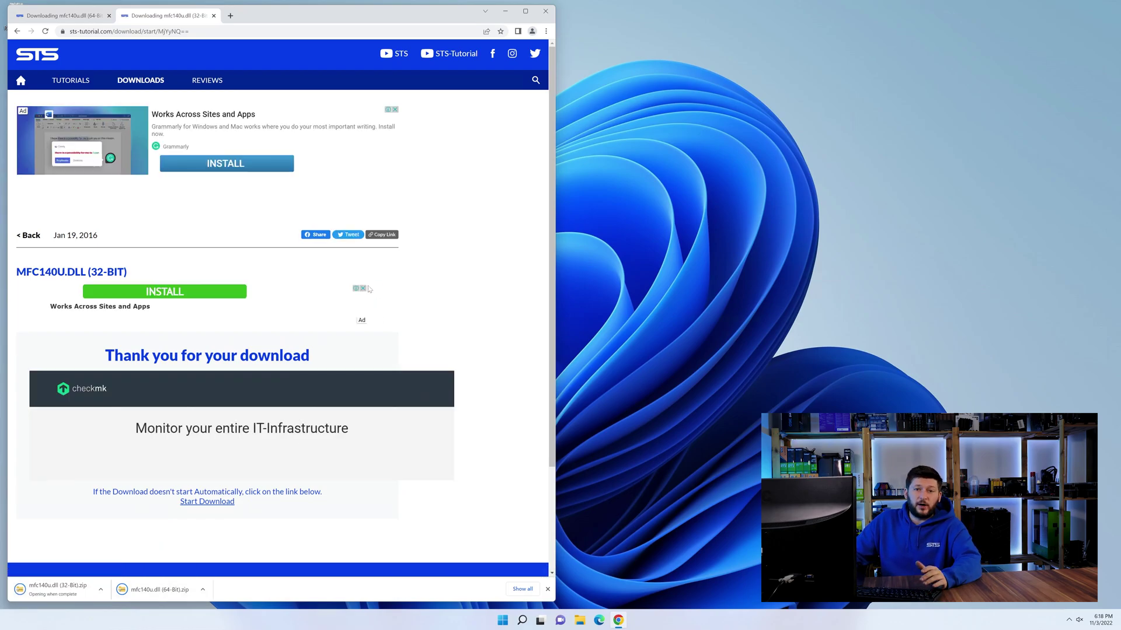
Step: Open both mfc140u.dll zips side by side, showing the 32-bit and 64-bit DLL folders
left_click(504, 11)
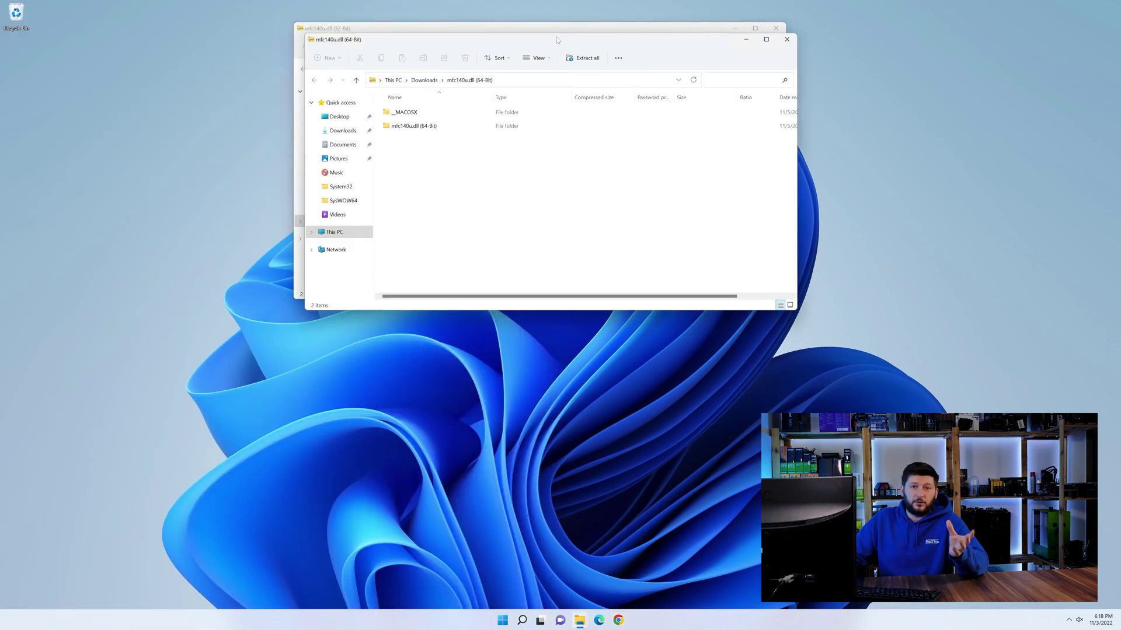
left_click_drag(558, 40, 808, 331)
left_click_drag(586, 36, 356, 340)
double_click(173, 418)
left_click(169, 419)
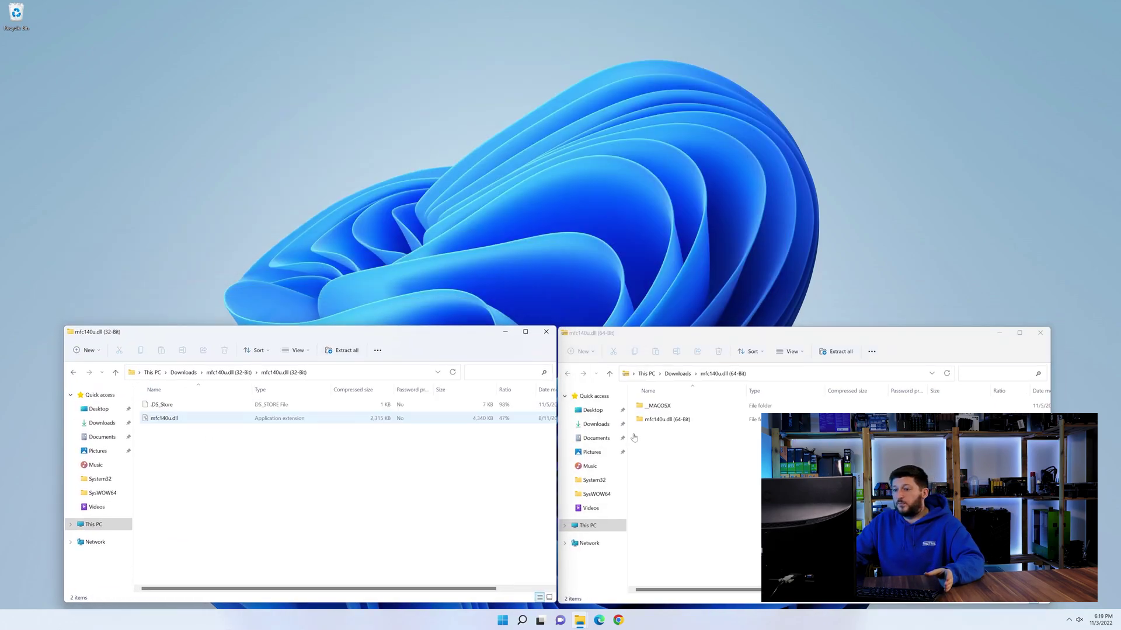
double_click(663, 419)
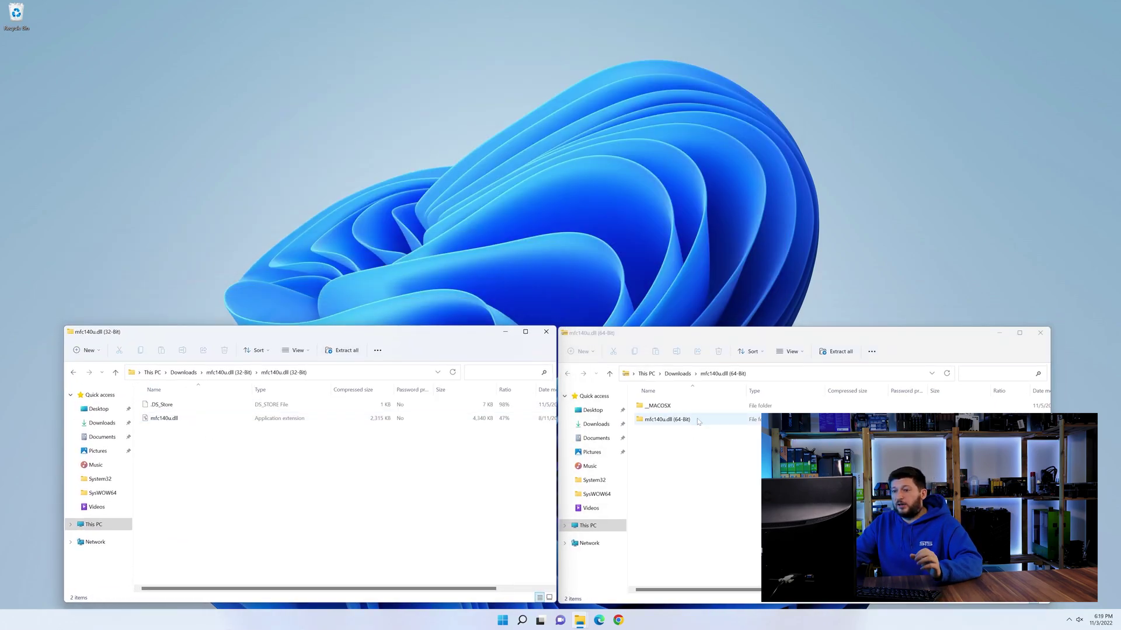
Step: Open a new Explorer window at C:\Windows with System32 visible
middle_click(578, 622)
left_click_drag(464, 13, 718, 39)
left_click(359, 225)
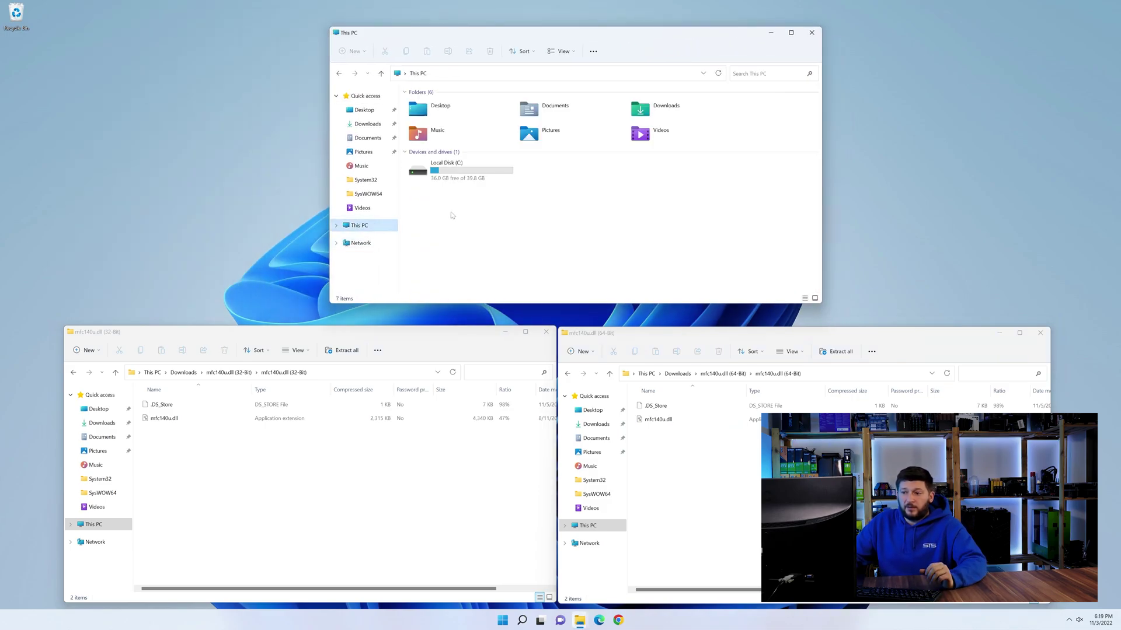
double_click(468, 173)
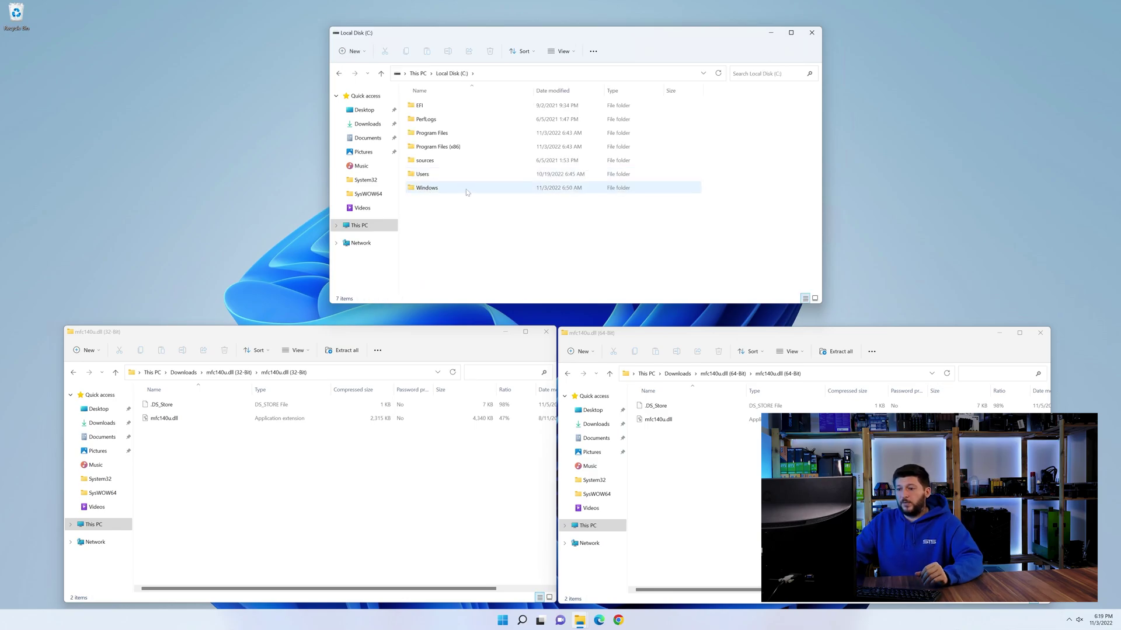
double_click(467, 191)
scroll(471, 216, "down", 15)
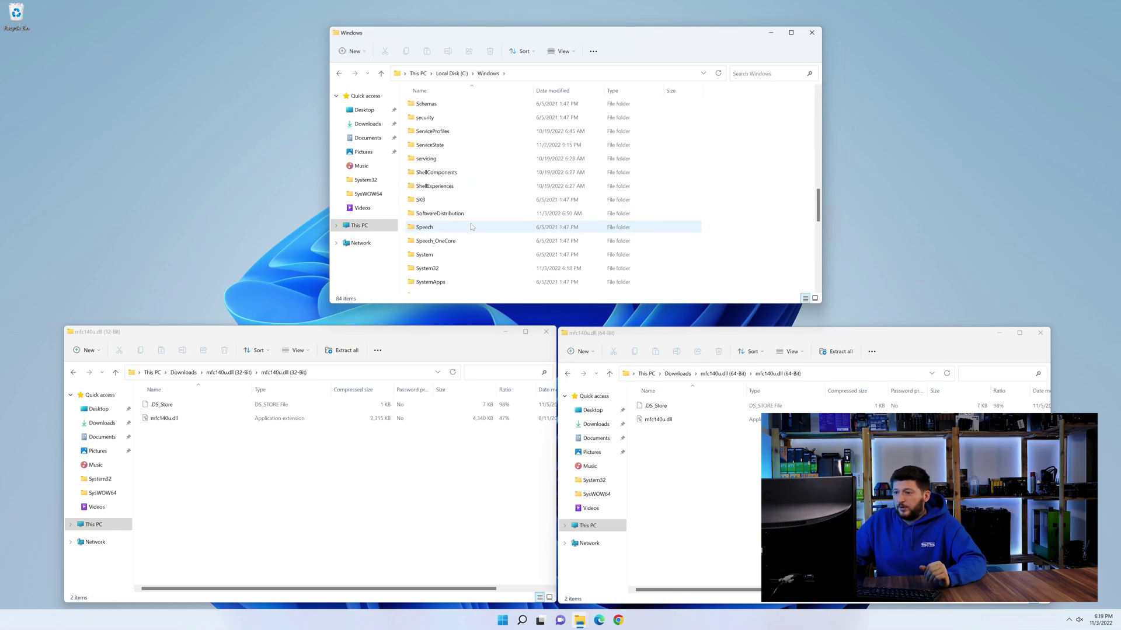
scroll(453, 224, "down", 3)
left_click(447, 150)
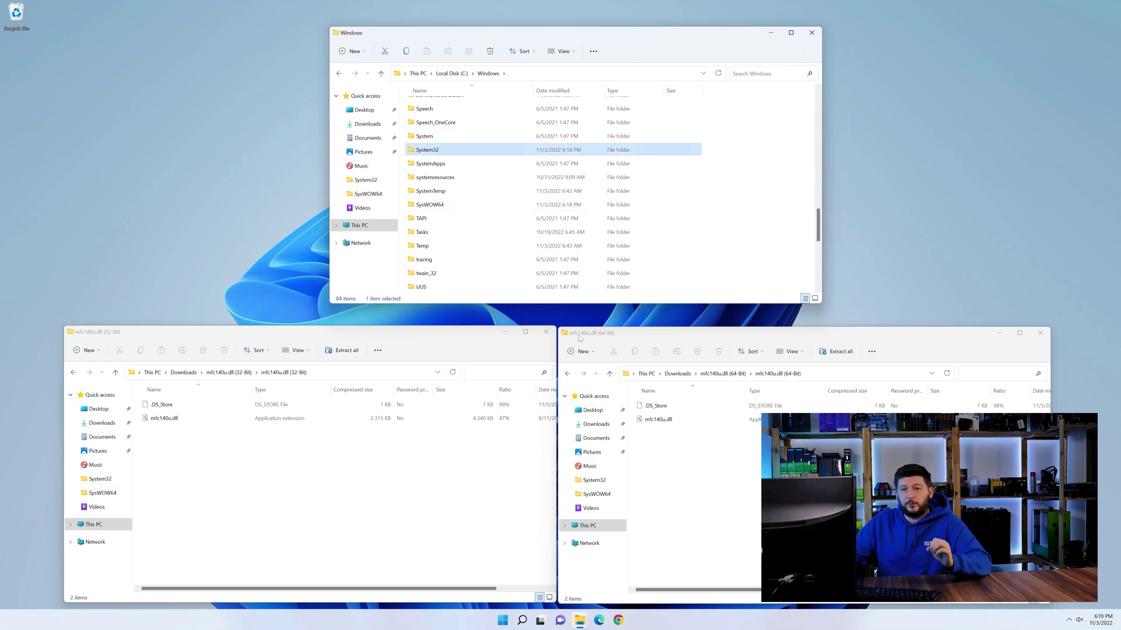
Step: Copy the 64-bit DLL into System32 and the 32-bit DLL into SysWOW64, then close all windows
left_click_drag(657, 419, 457, 154)
left_click_drag(164, 418, 440, 203)
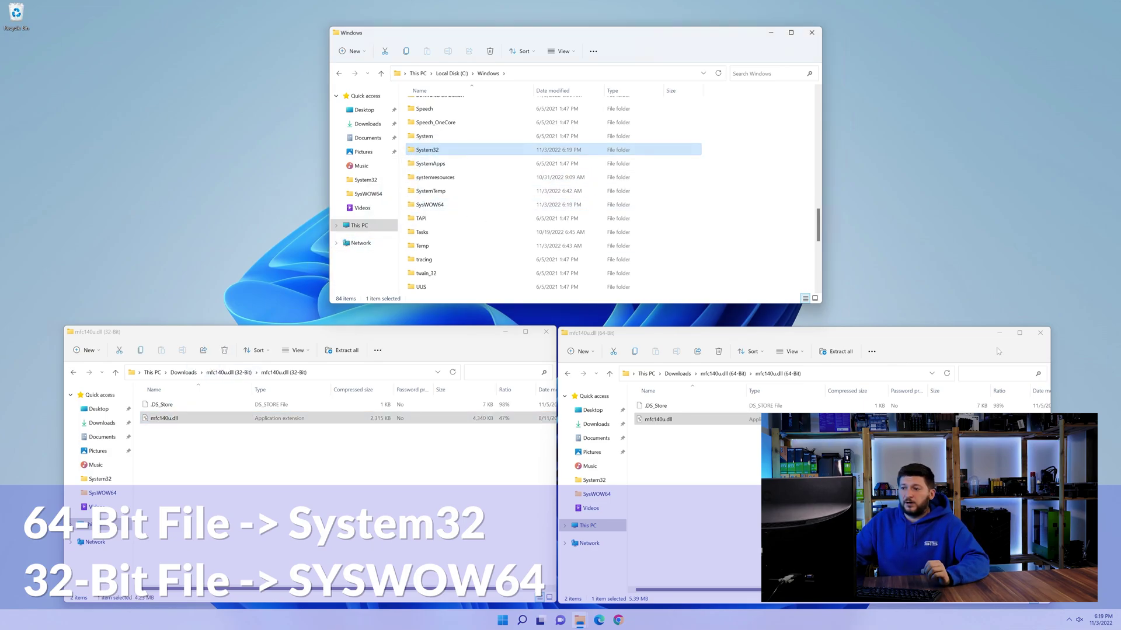
left_click(1040, 333)
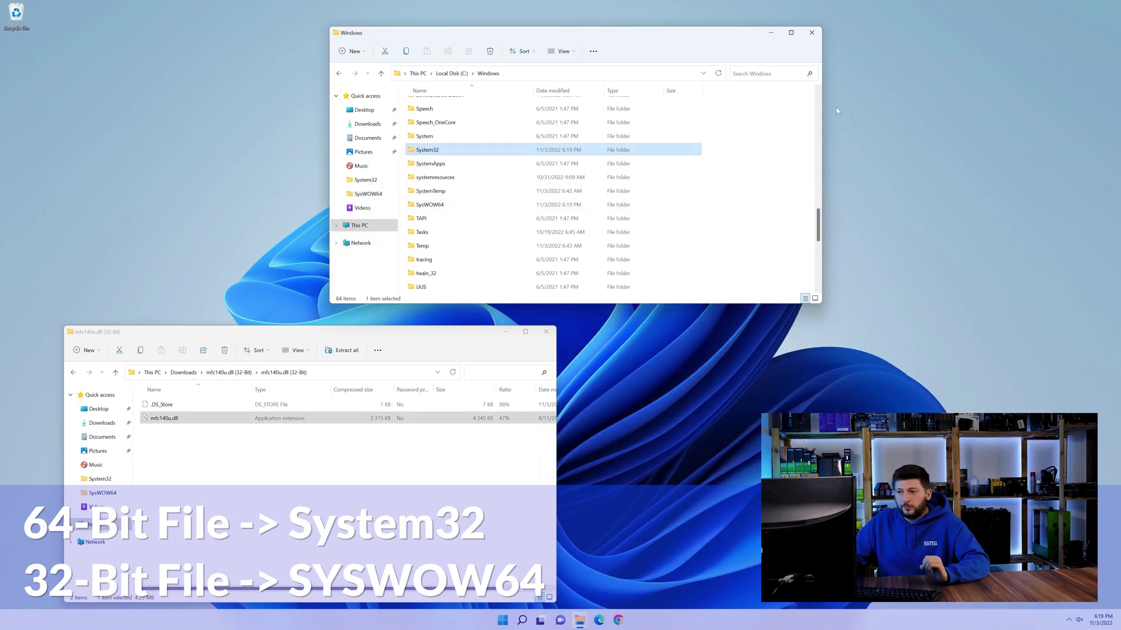
left_click(811, 33)
left_click(546, 332)
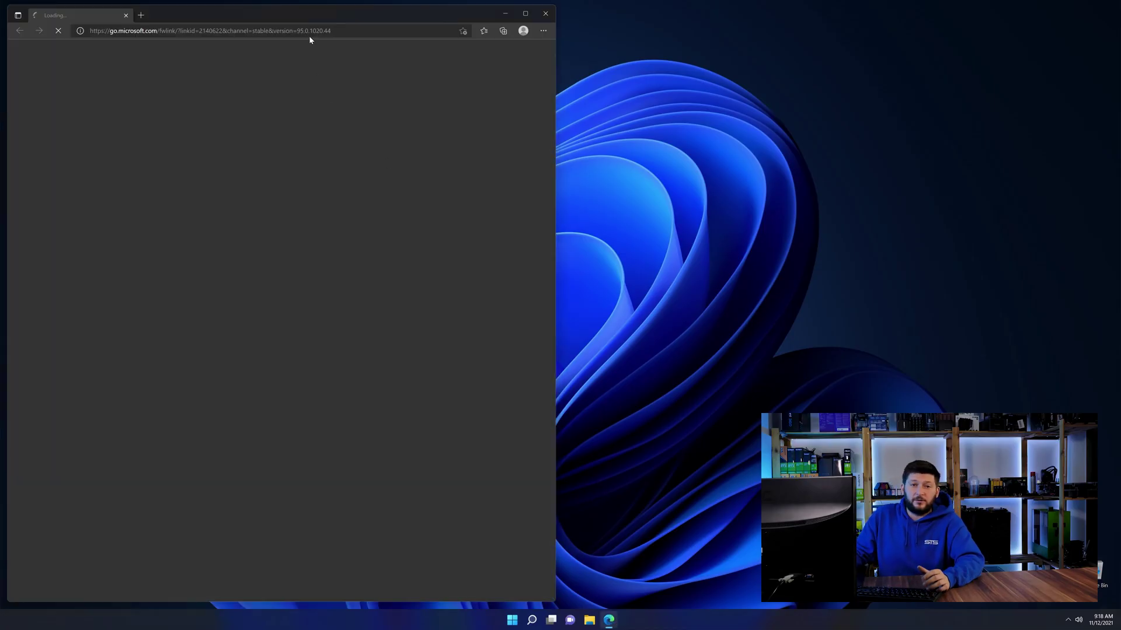
Step: Paste the STS-Tutorial Visual C++ Redistributable URL into Edge's address bar and load the page
left_click(310, 32)
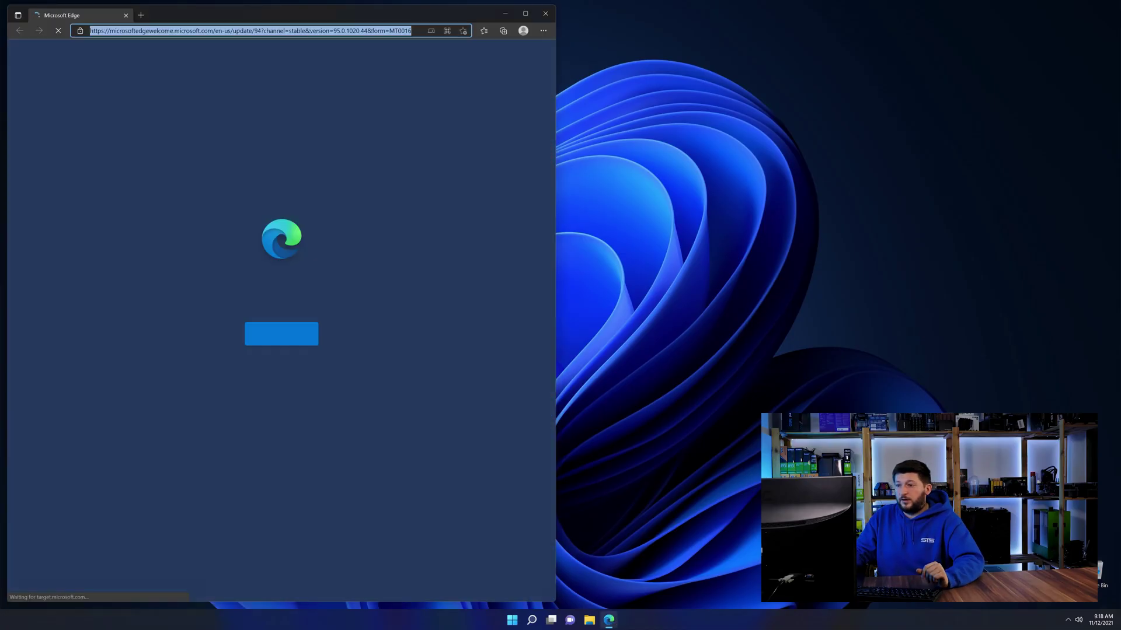
type("https://www.sts-tutorial.com/download/credistributable2019")
key("Return")
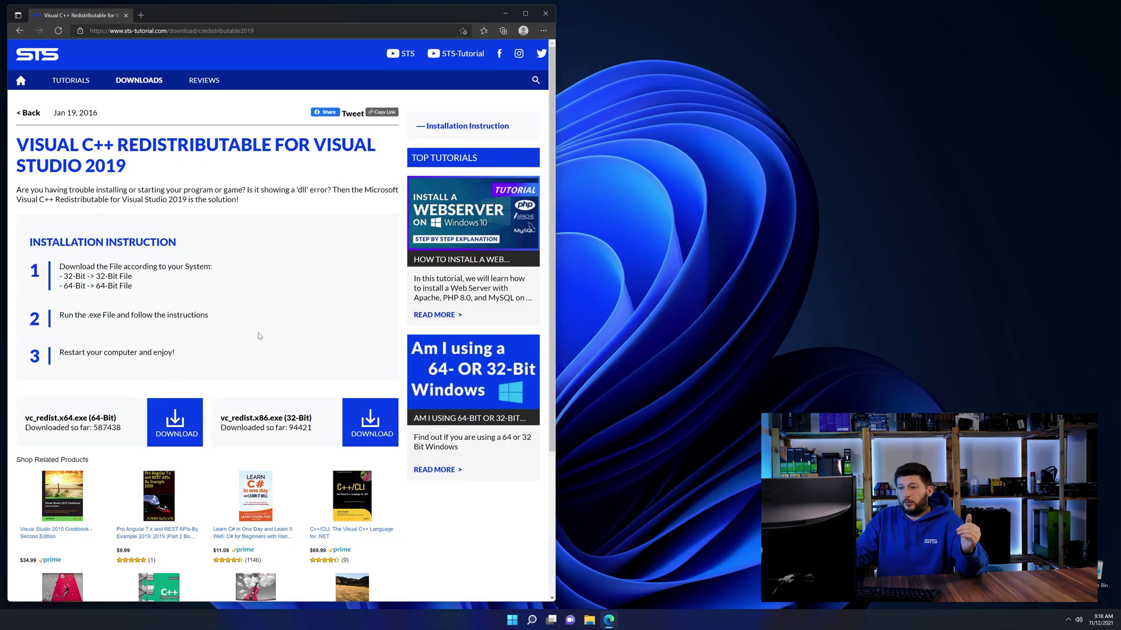
scroll(199, 385, "down", 3)
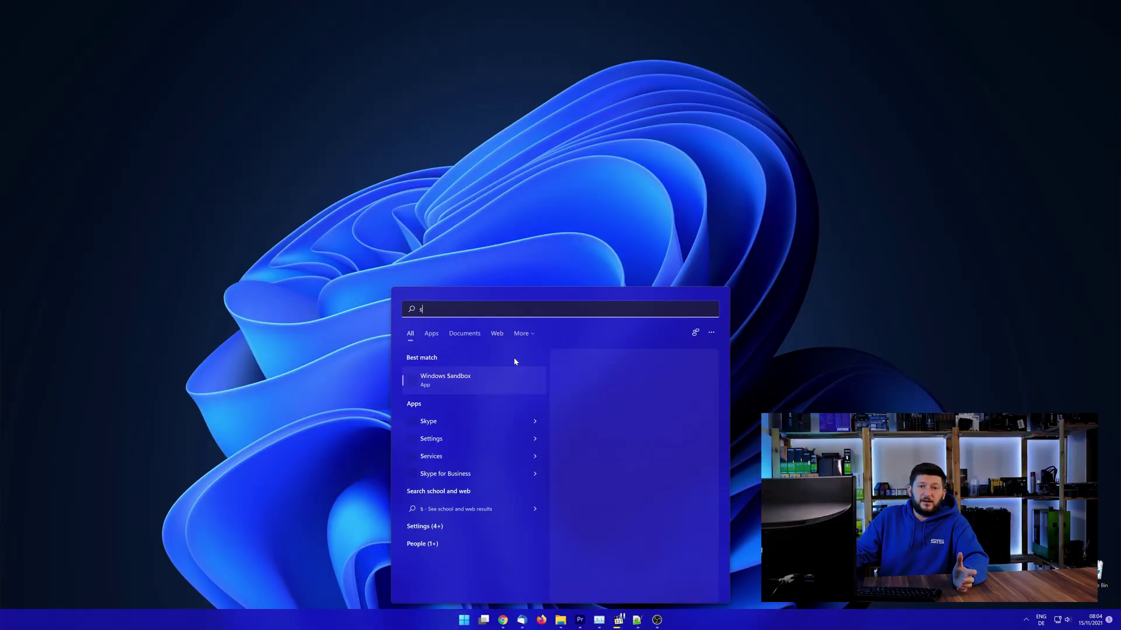
Step: Search 'system' in Start and confirm on the About page that the OS is 64-bit
type("ystem")
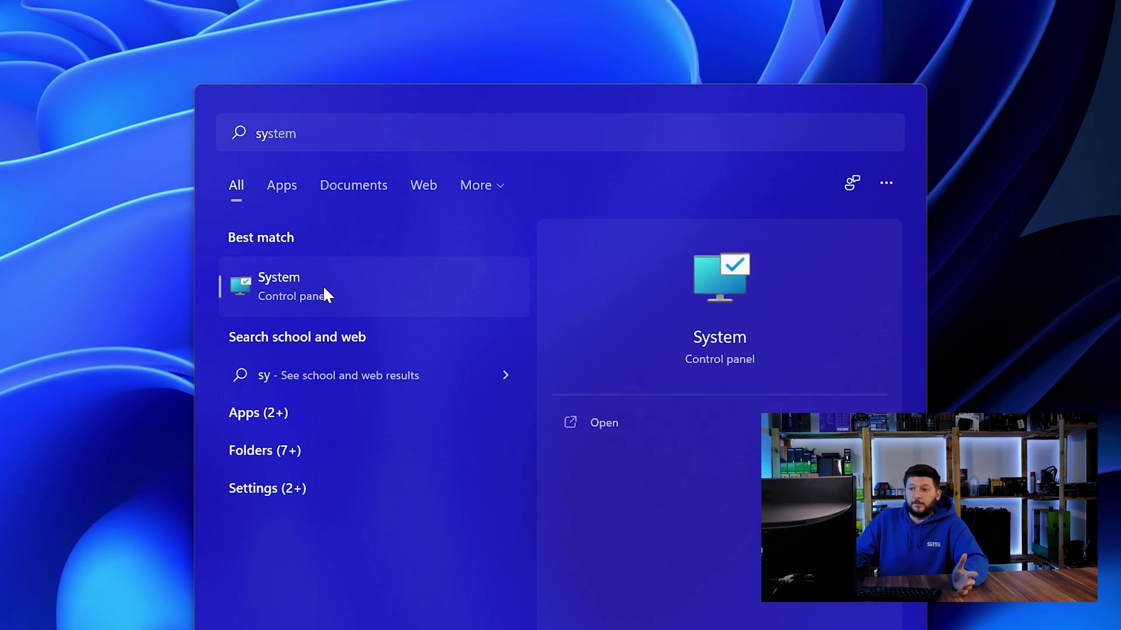
left_click(326, 294)
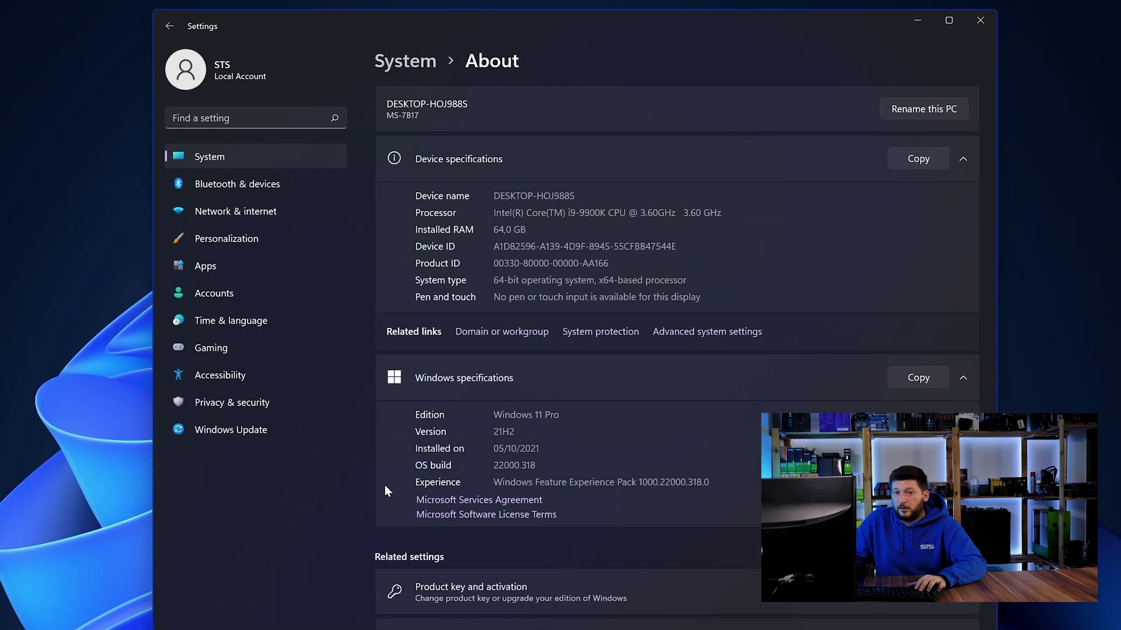
left_click_drag(493, 281, 500, 280)
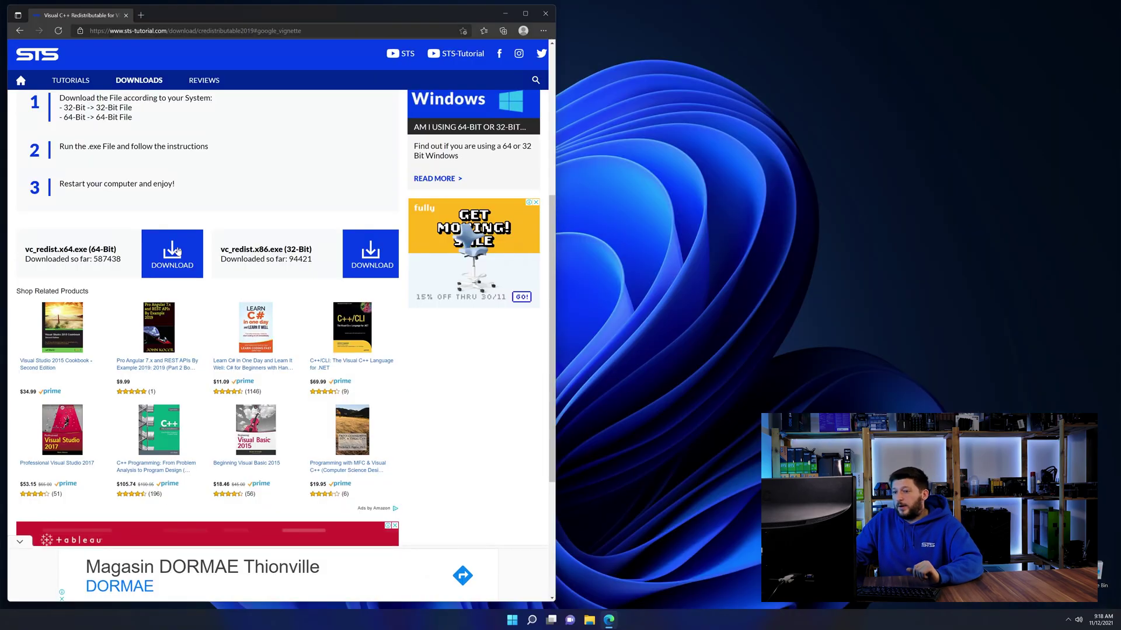
Step: Download vc_redist.x64.exe past the ad, then run the Visual C++ 2015-2019 x64 installer
left_click(178, 251)
left_click(319, 378)
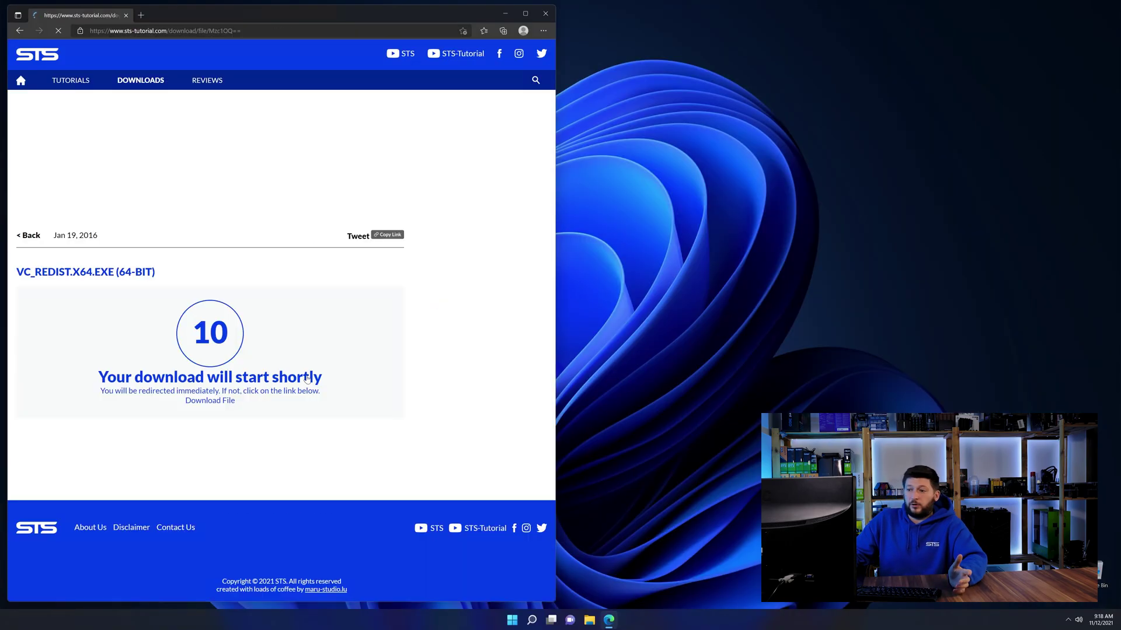
left_click(216, 401)
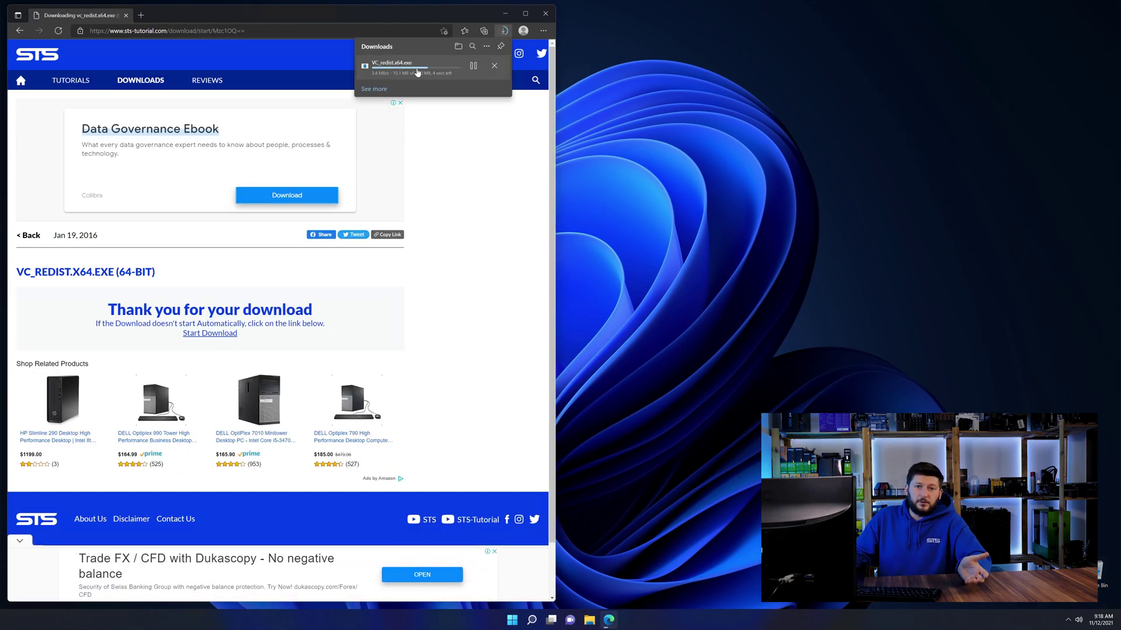
left_click(408, 67)
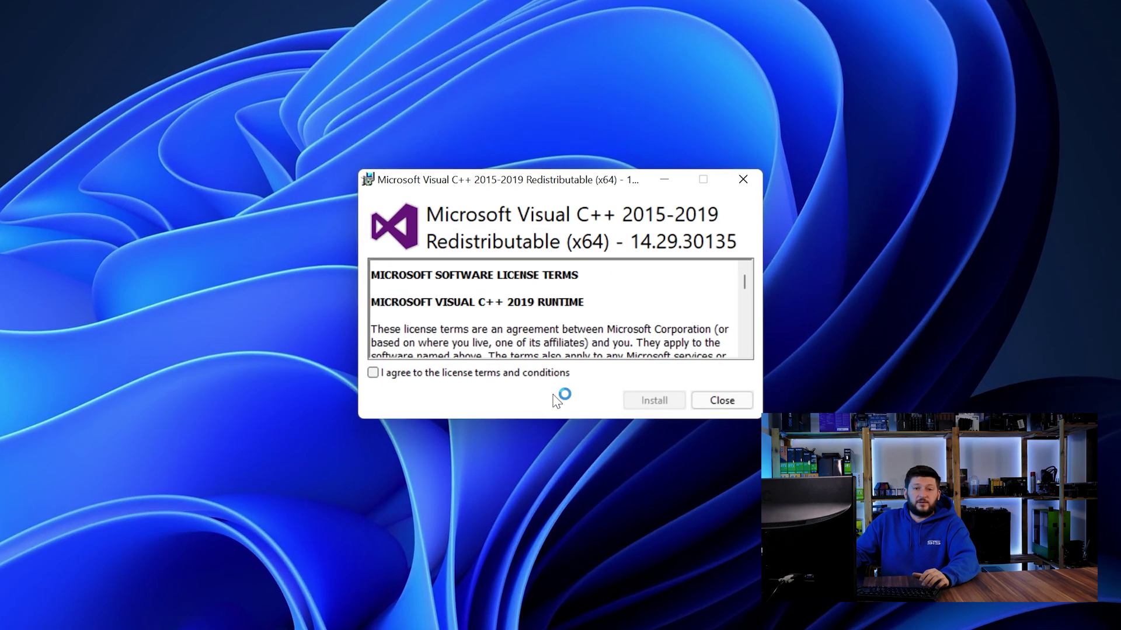